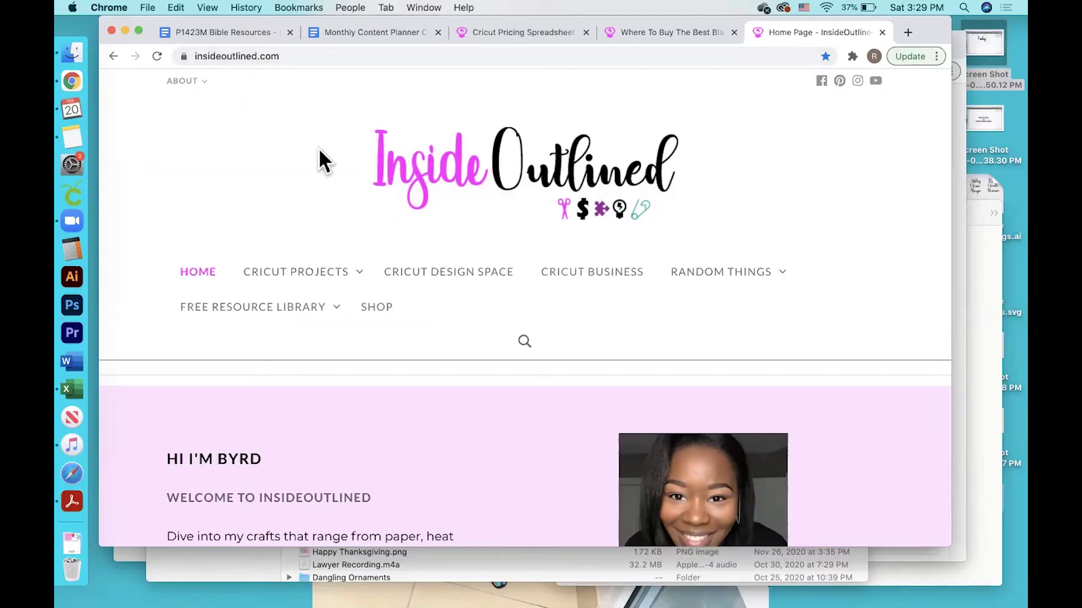
# Reveal the Free Resource Library Login link under the FREE RESOURCE LIBRARY menu.
pyautogui.moveTo(287, 273)
pyautogui.moveTo(213, 320)
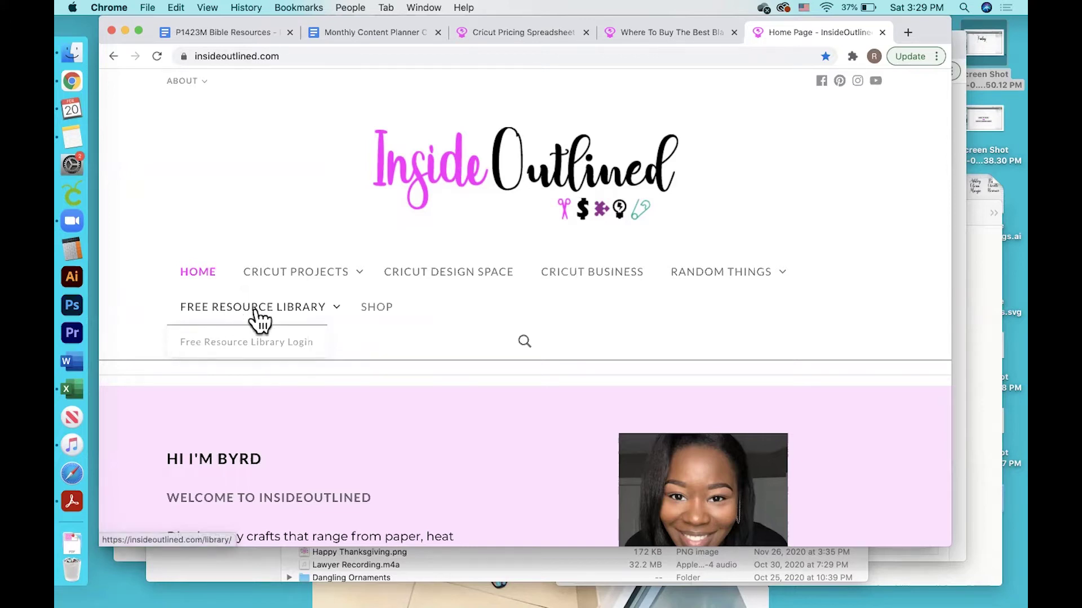
# Open the Free Resource Library login page and unlock it with the library password.
pyautogui.click(248, 355)
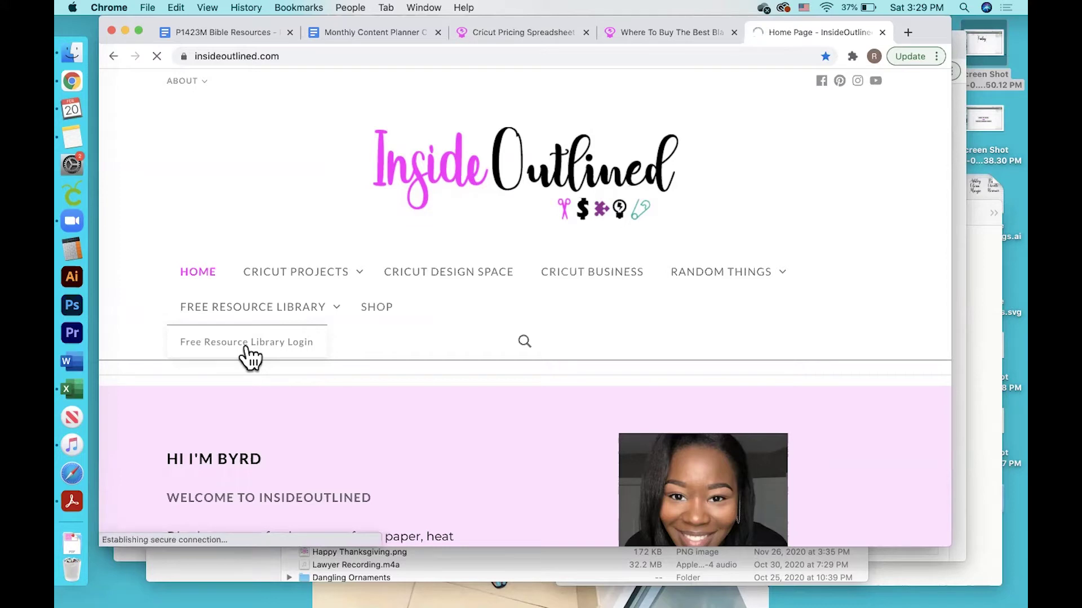
pyautogui.scroll(-3, 251, 358)
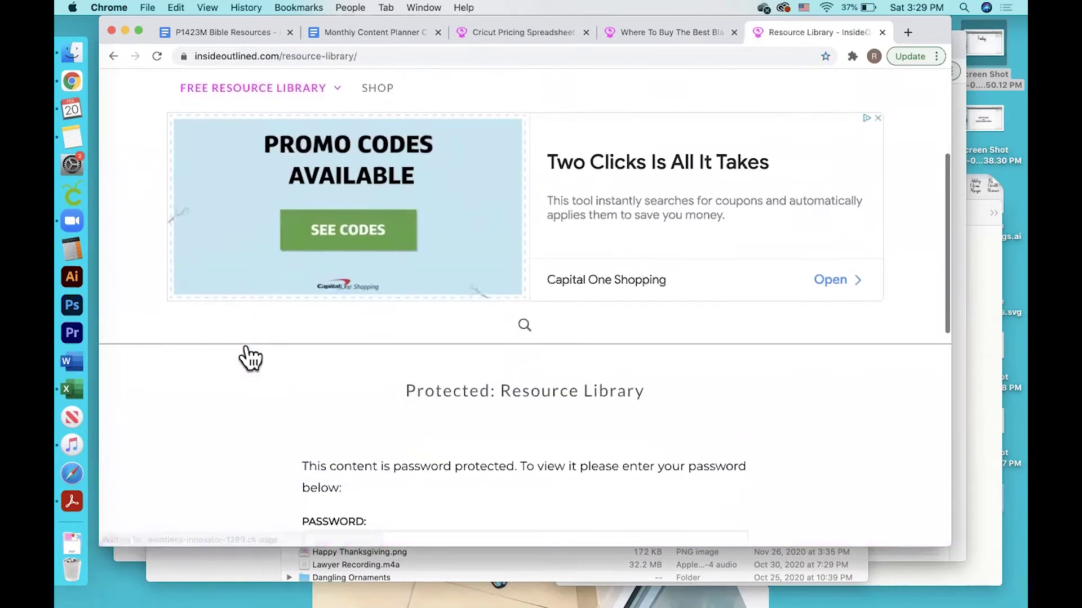
pyautogui.scroll(-4, 249, 358)
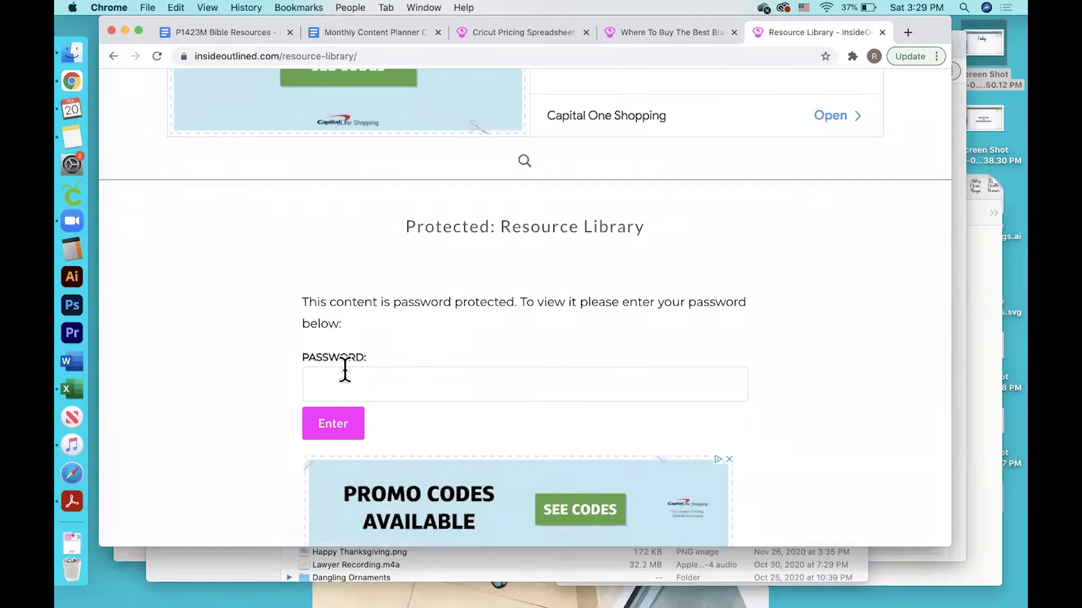
pyautogui.click(398, 378)
pyautogui.write('•••••••••••')
pyautogui.click(322, 433)
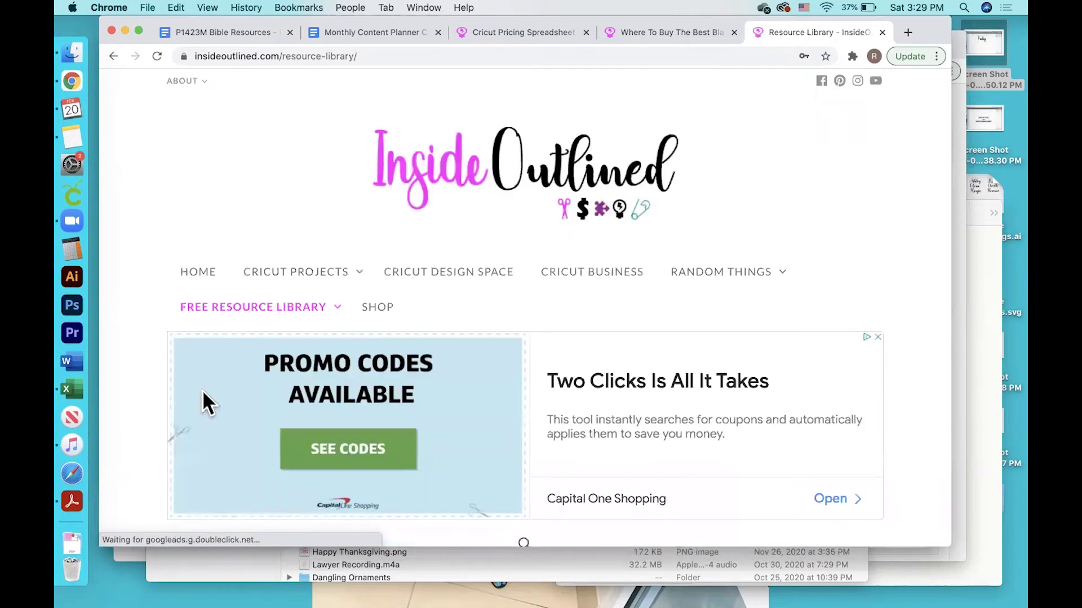
# Scroll down the Resource Library to the paragraph explaining how to search for files.
pyautogui.scroll(-10, 202, 390)
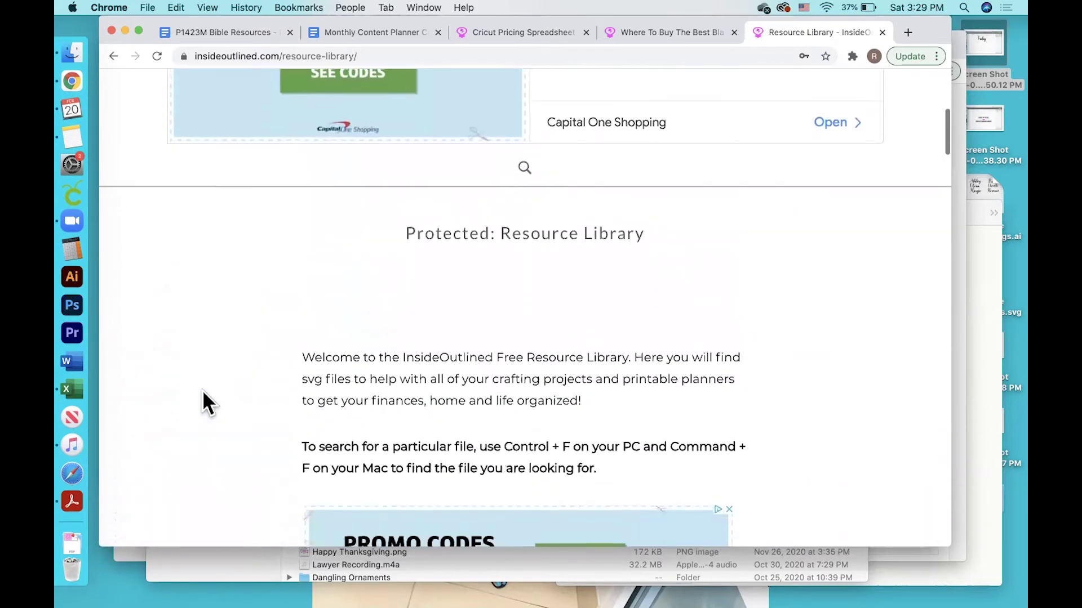
pyautogui.scroll(-3, 202, 390)
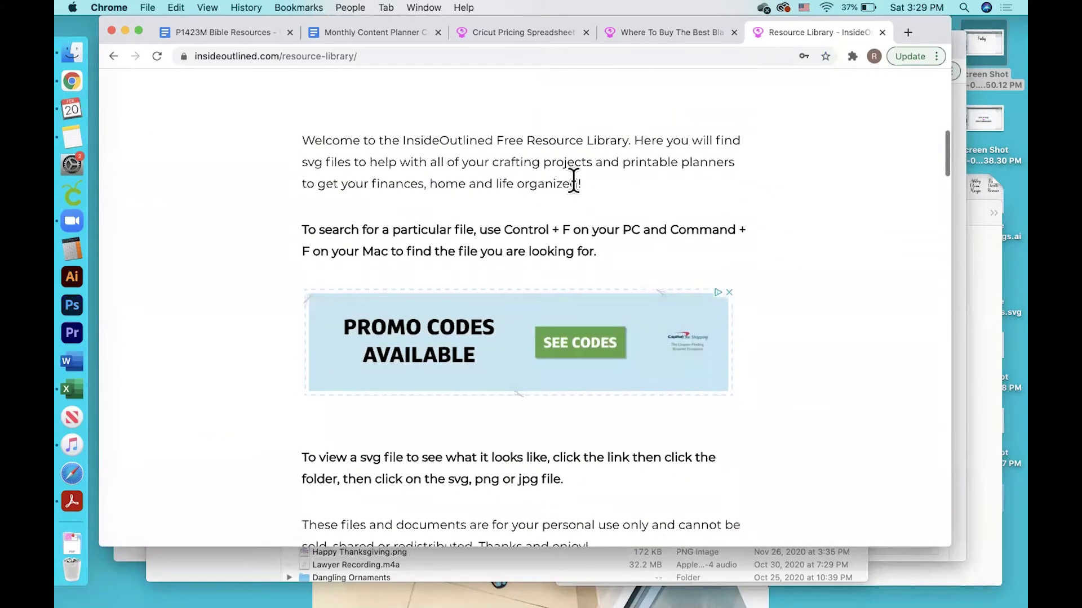
pyautogui.tripleClick(416, 237)
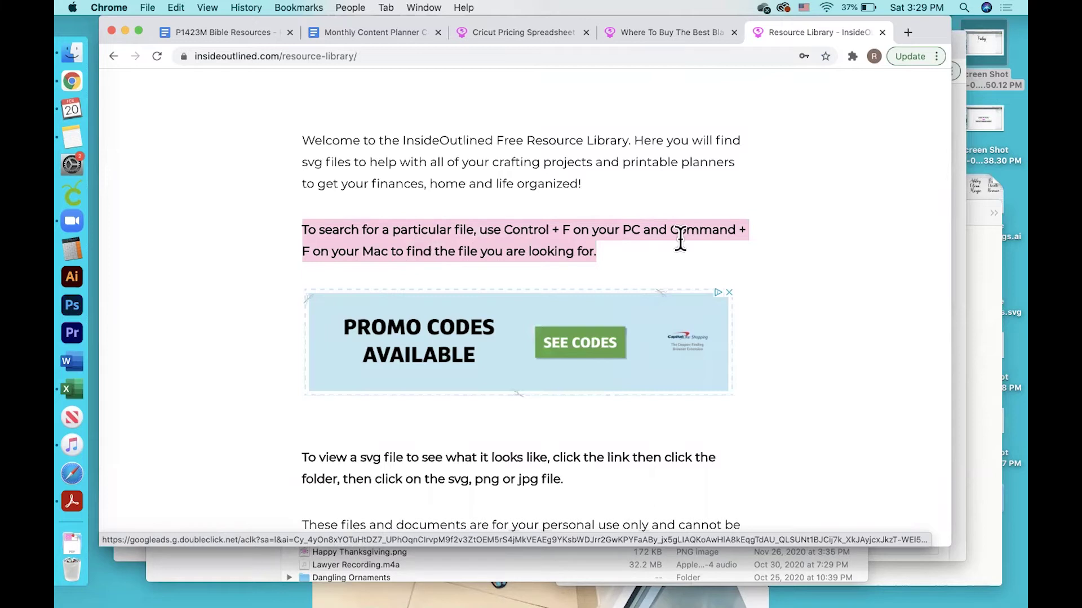
pyautogui.click(897, 279)
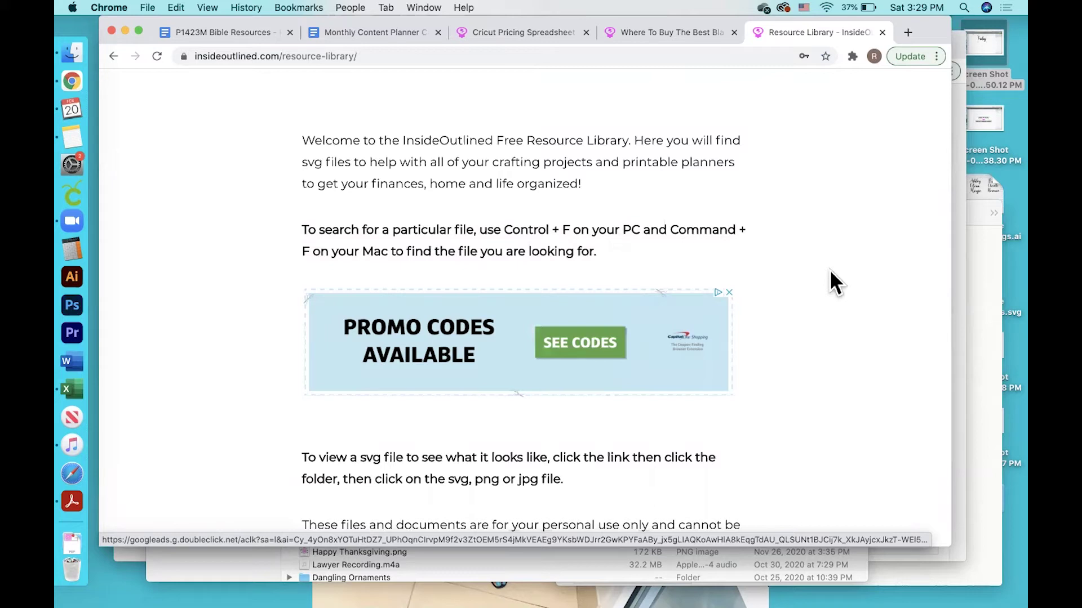
# Find 'valentine' on the page and scroll to the SVG Files list headed by Snow Svg Files.
pyautogui.press('super+f')
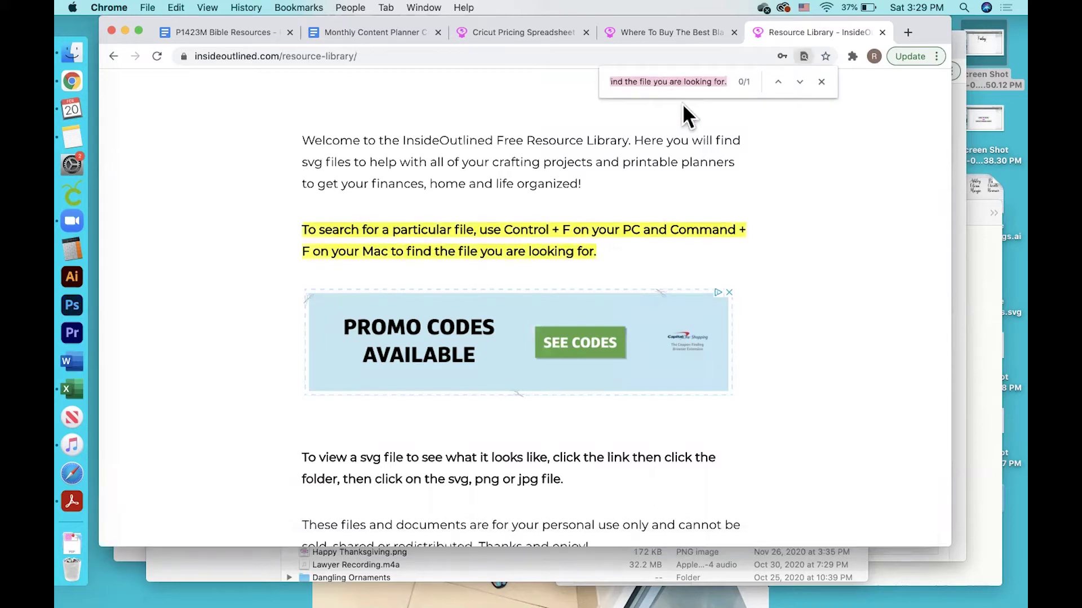
pyautogui.press('BackSpace')
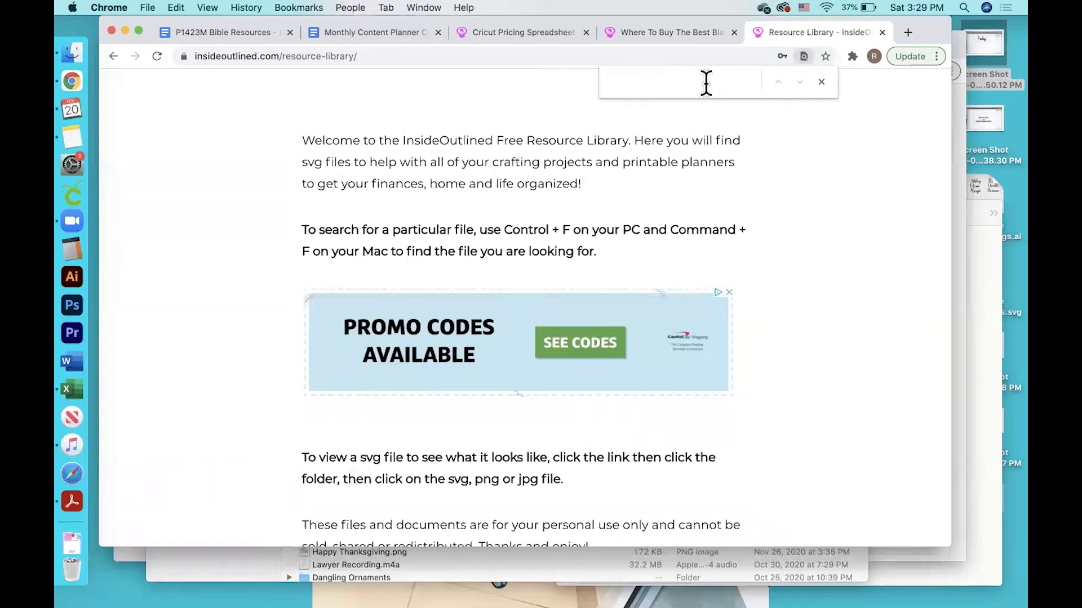
pyautogui.write('vale')
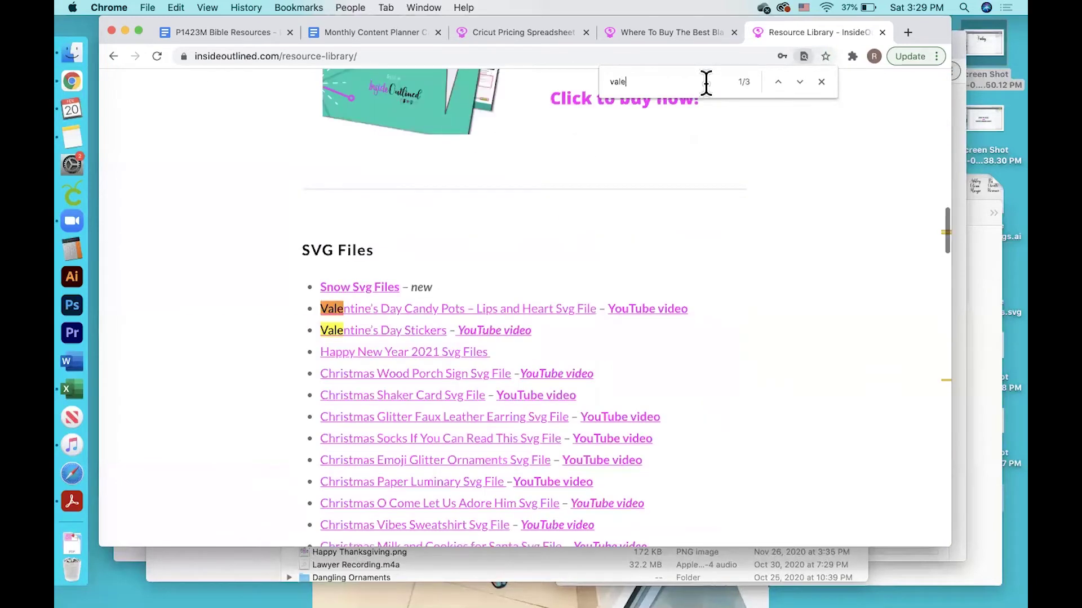
pyautogui.write('ntine')
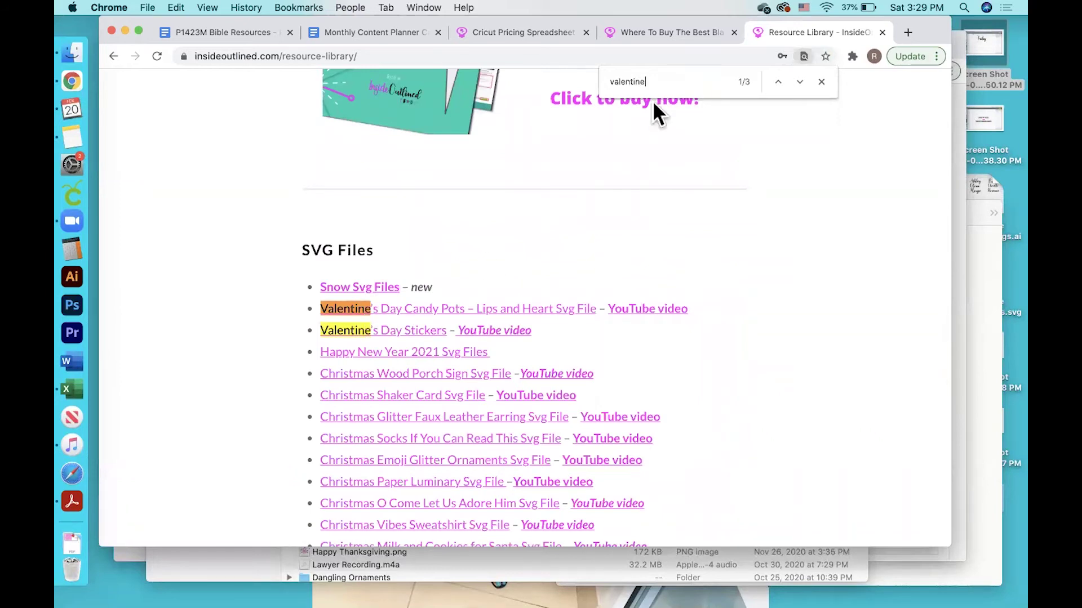
pyautogui.scroll(-5, 353, 334)
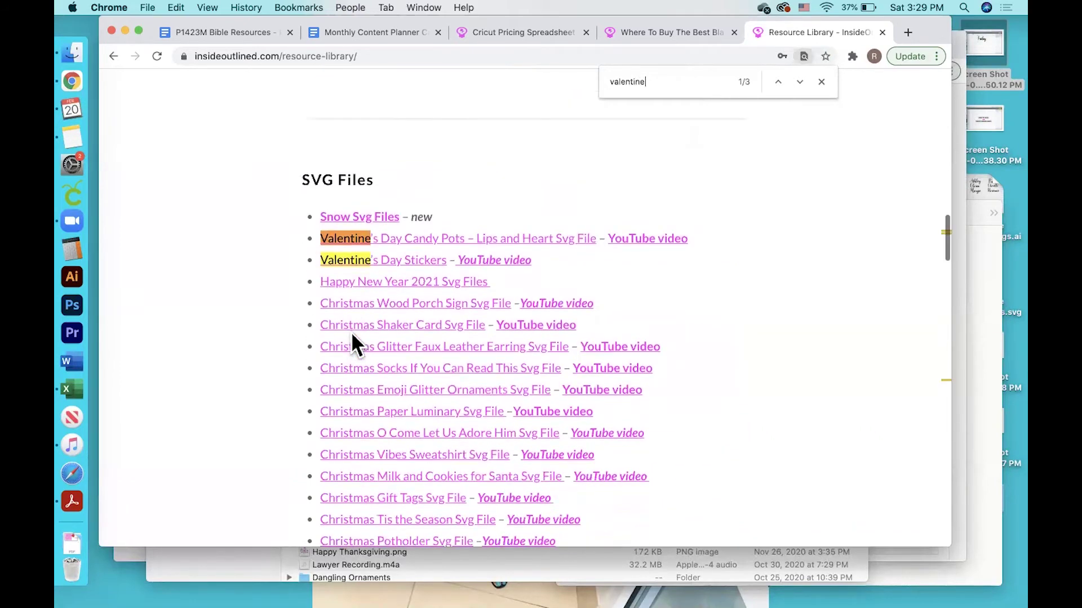
pyautogui.scroll(-20, 785, 337)
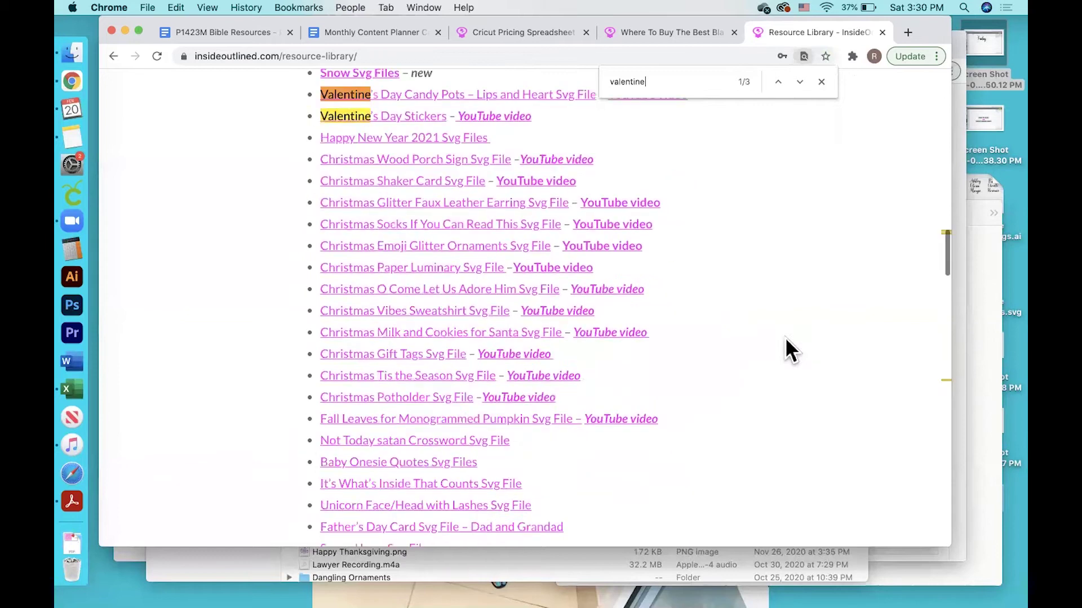
pyautogui.scroll(-10, 785, 333)
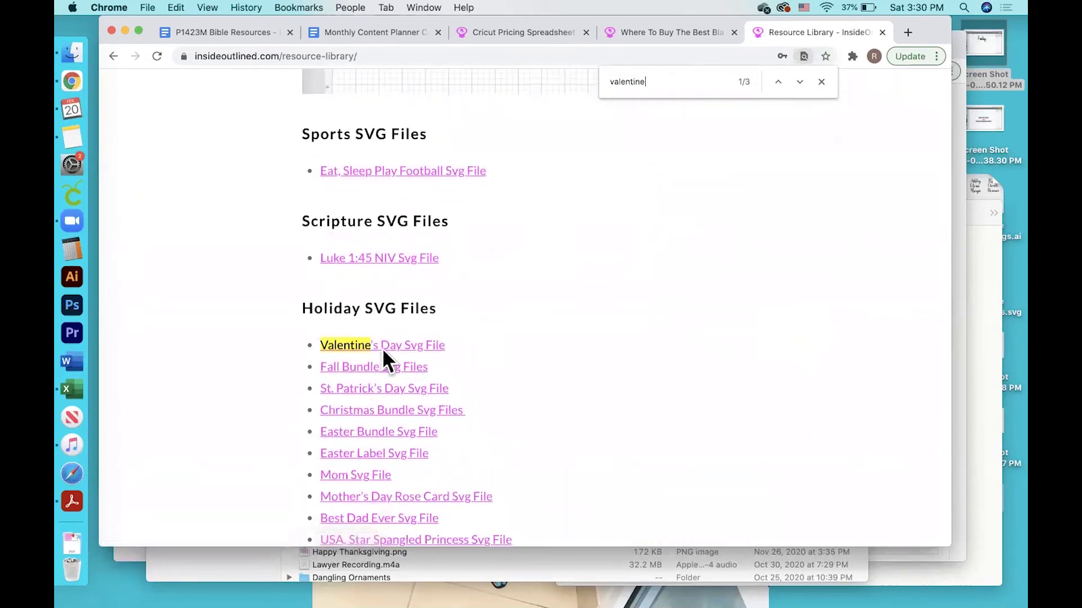
pyautogui.scroll(20, 912, 288)
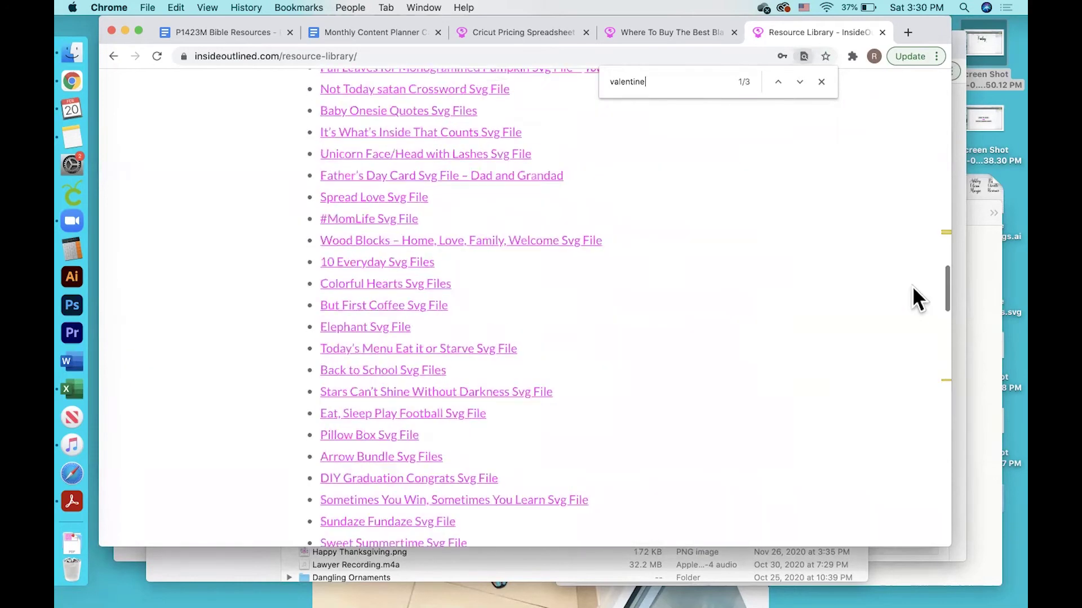
pyautogui.scroll(-2, 911, 285)
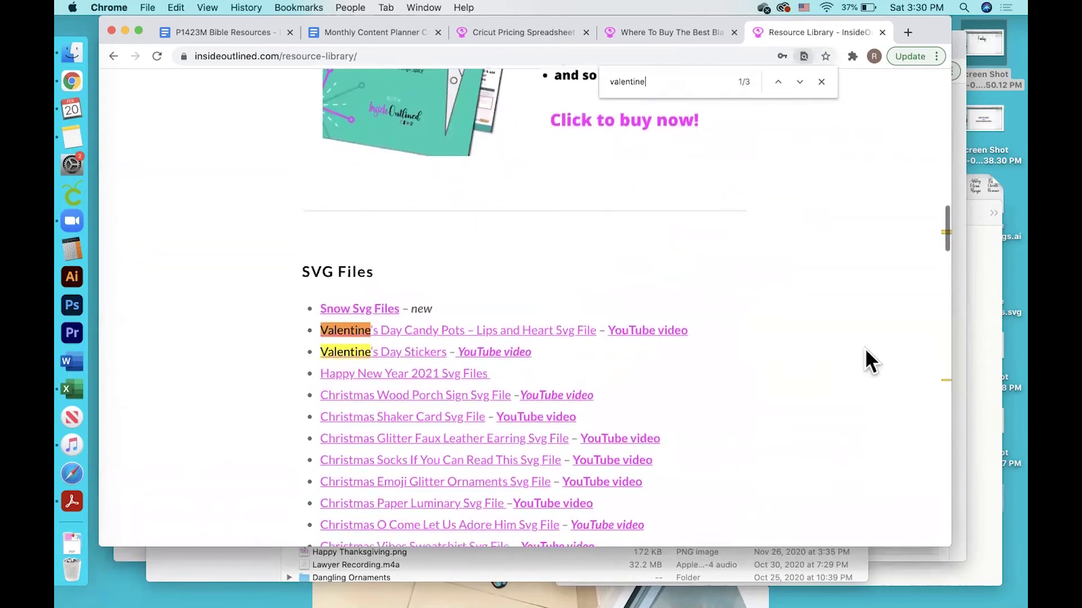
# Open Snow Svg Files in Dropbox and save IO Snow Svg Files.zip into Downloads.
pyautogui.click(359, 309)
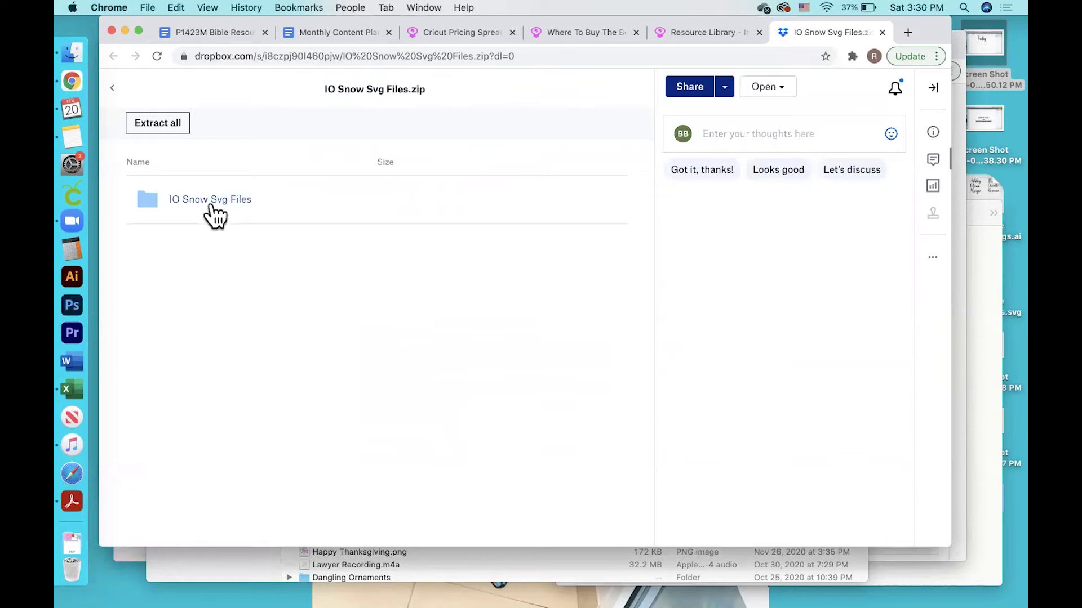
pyautogui.click(189, 201)
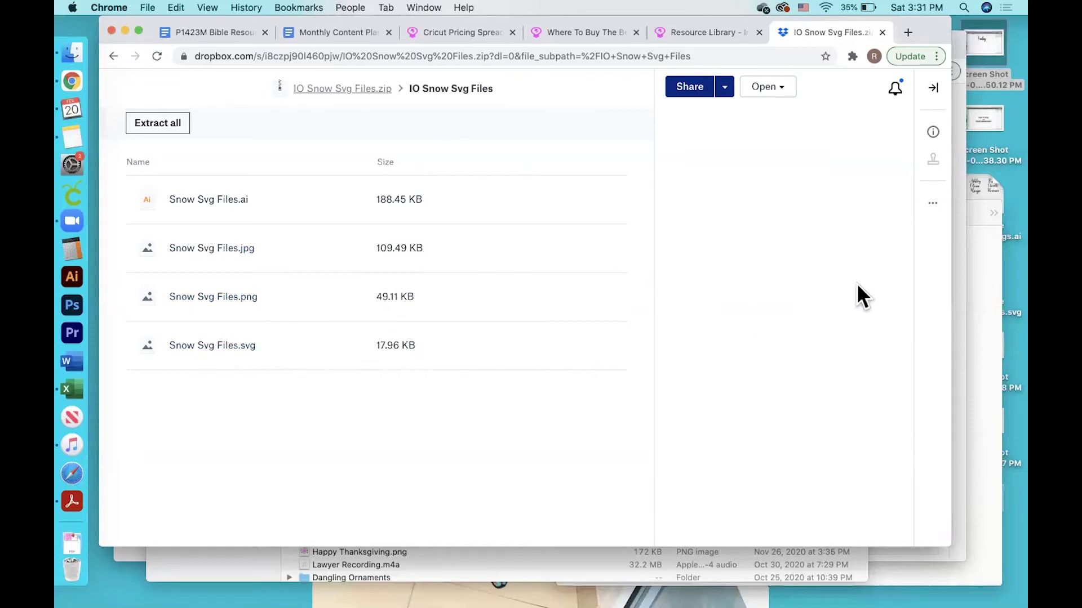
pyautogui.click(933, 210)
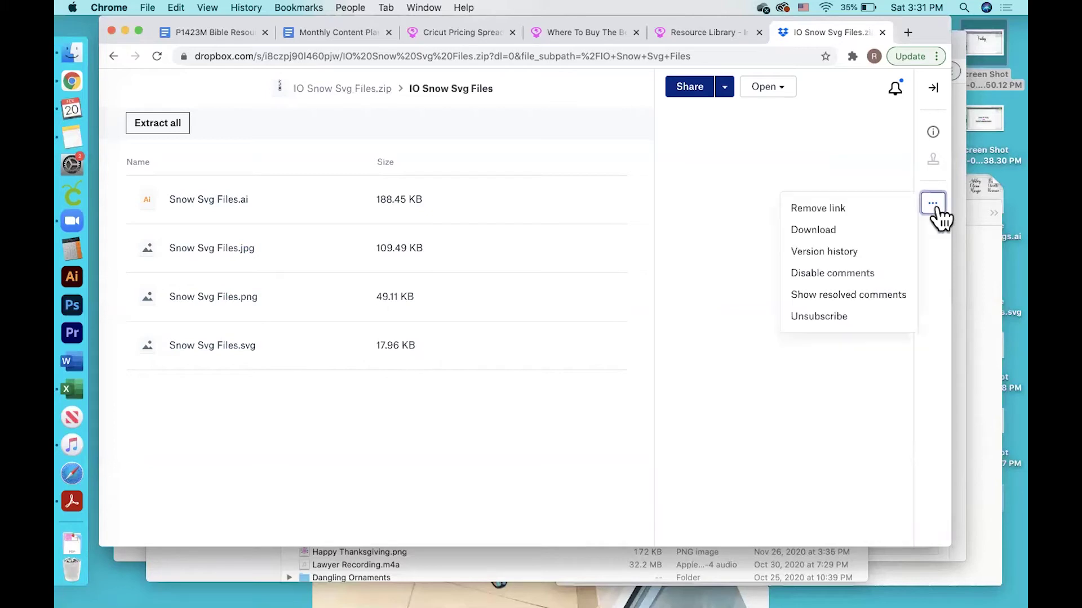
pyautogui.click(840, 232)
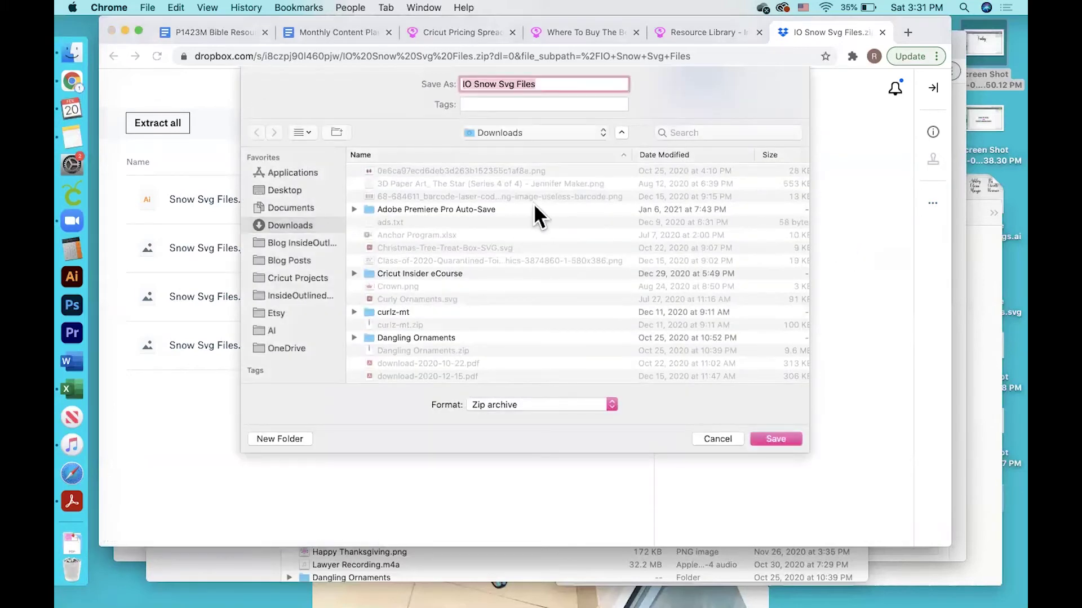
pyautogui.click(776, 439)
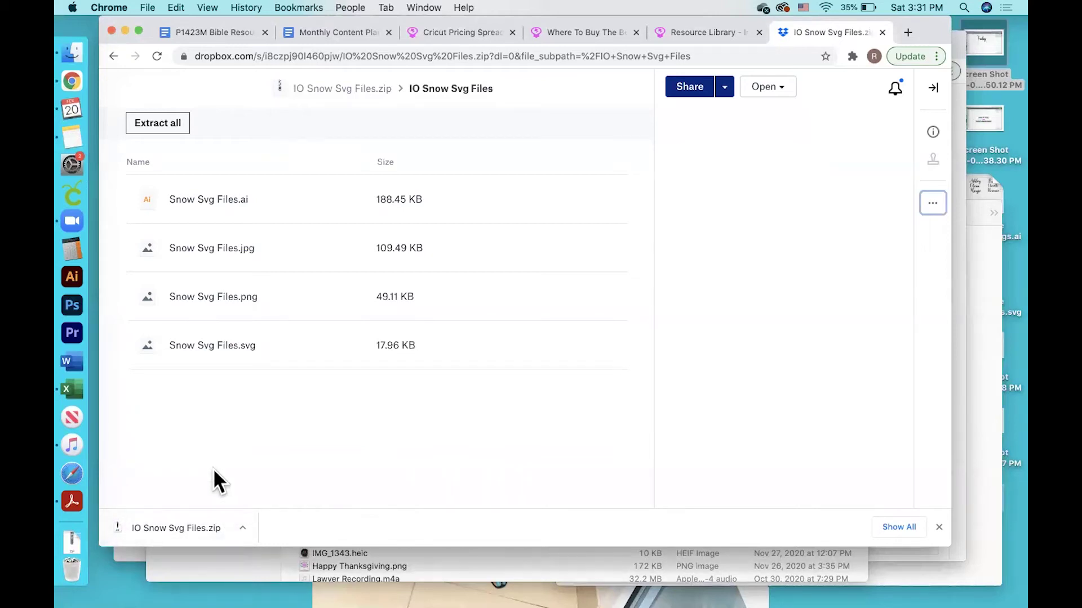
# Unzip IO Snow Svg Files.zip and open the folder holding the .ai, .jpg, .png and .svg files.
pyautogui.click(159, 529)
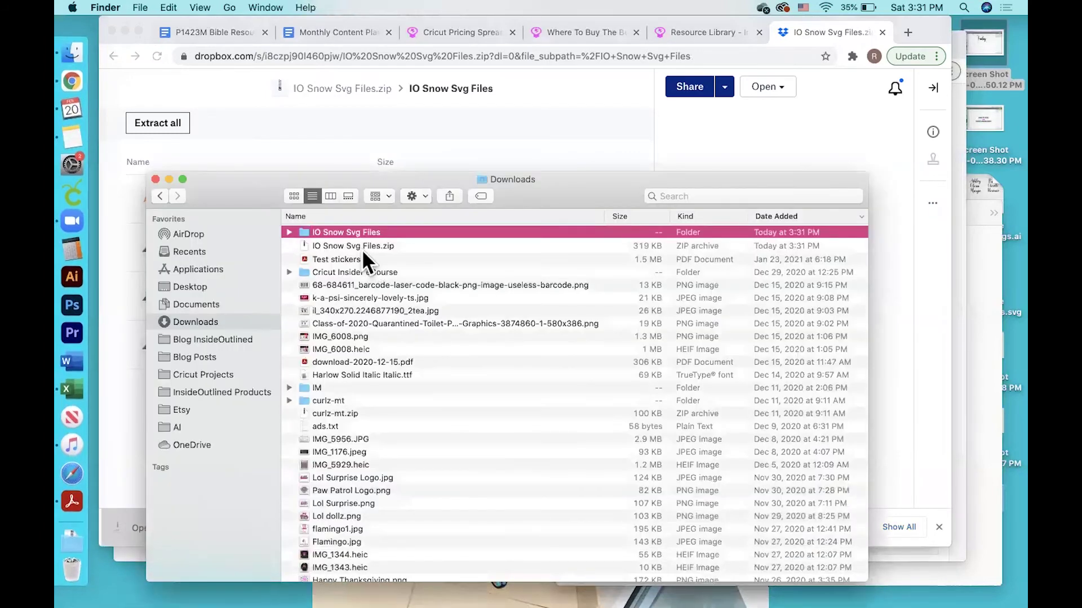
pyautogui.doubleClick(328, 232)
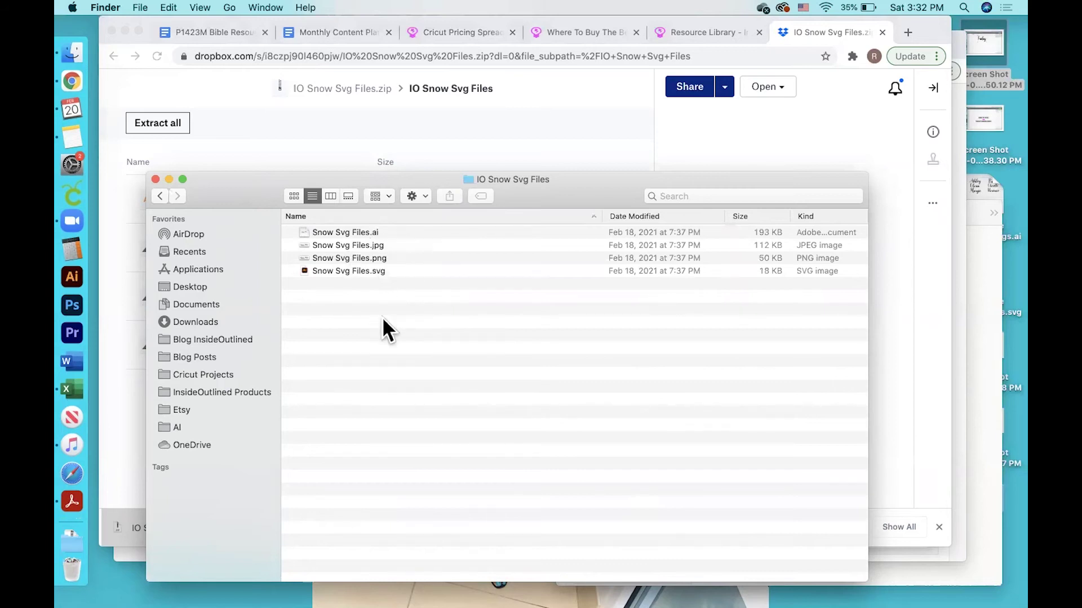
# Launch Cricut Design Space, sign in with the account password, and maximize the window.
pyautogui.click(68, 195)
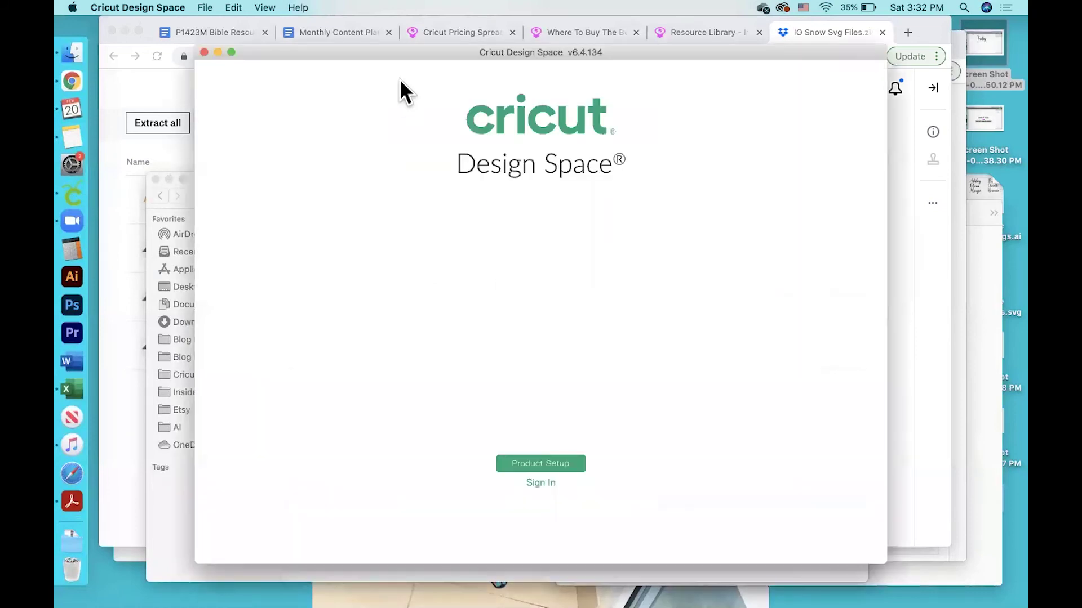
pyautogui.click(542, 489)
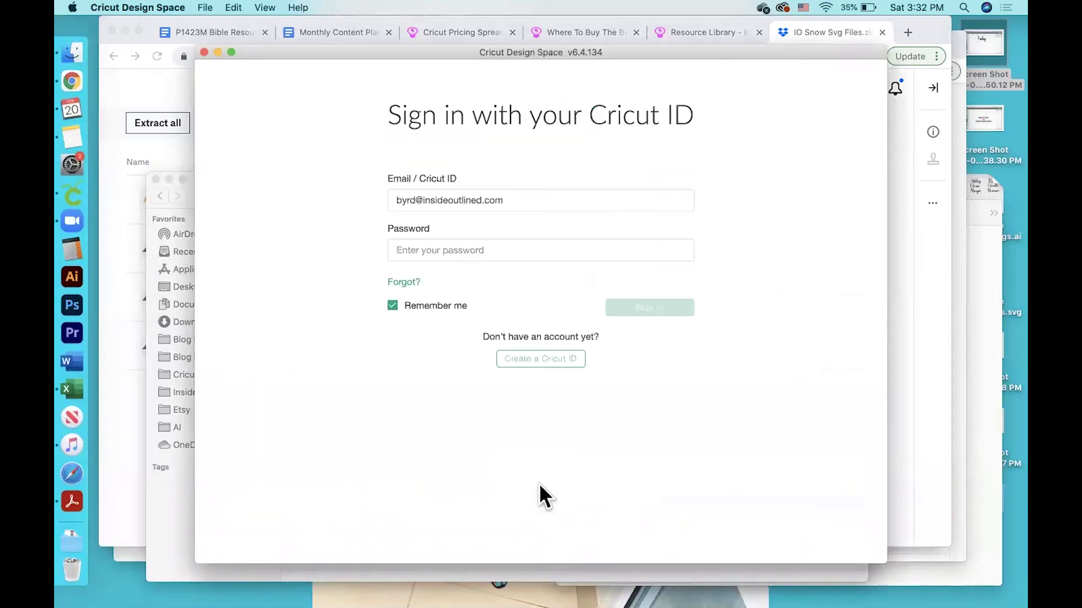
pyautogui.click(458, 257)
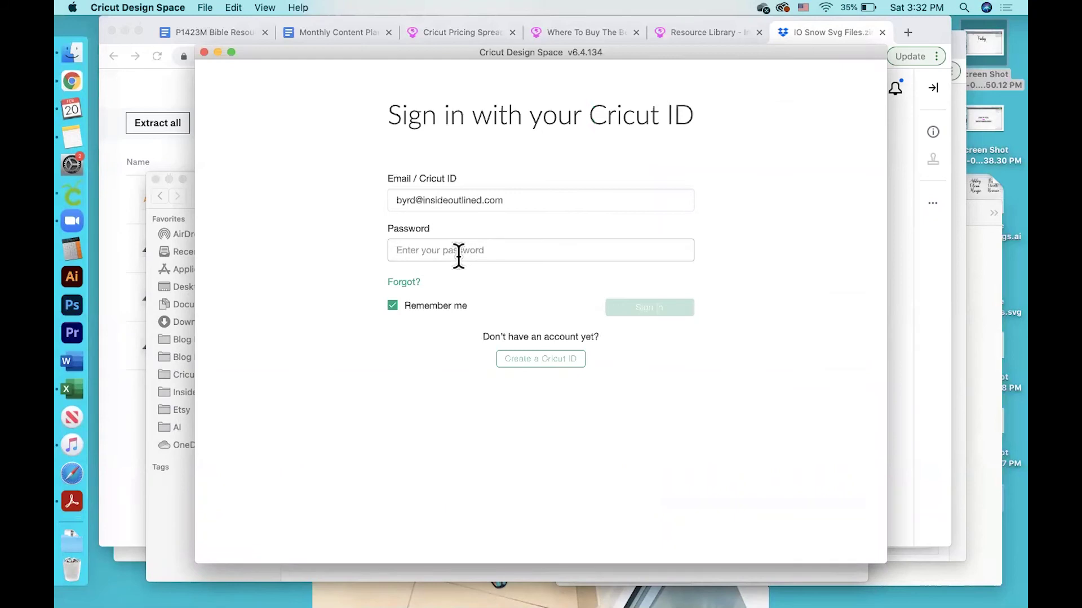
pyautogui.write('•••••••••')
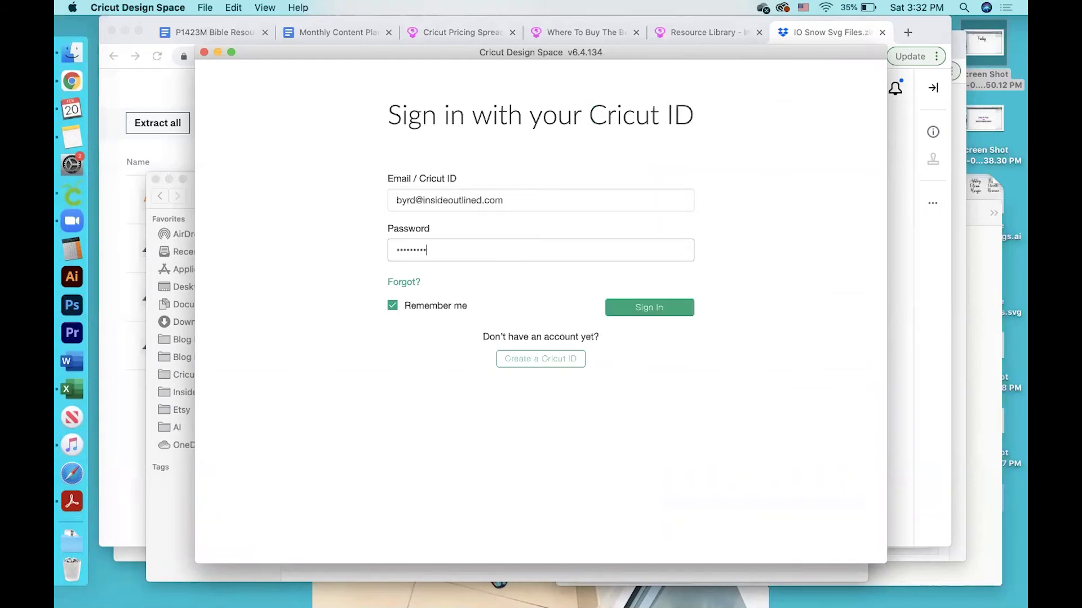
pyautogui.write('•')
pyautogui.click(635, 309)
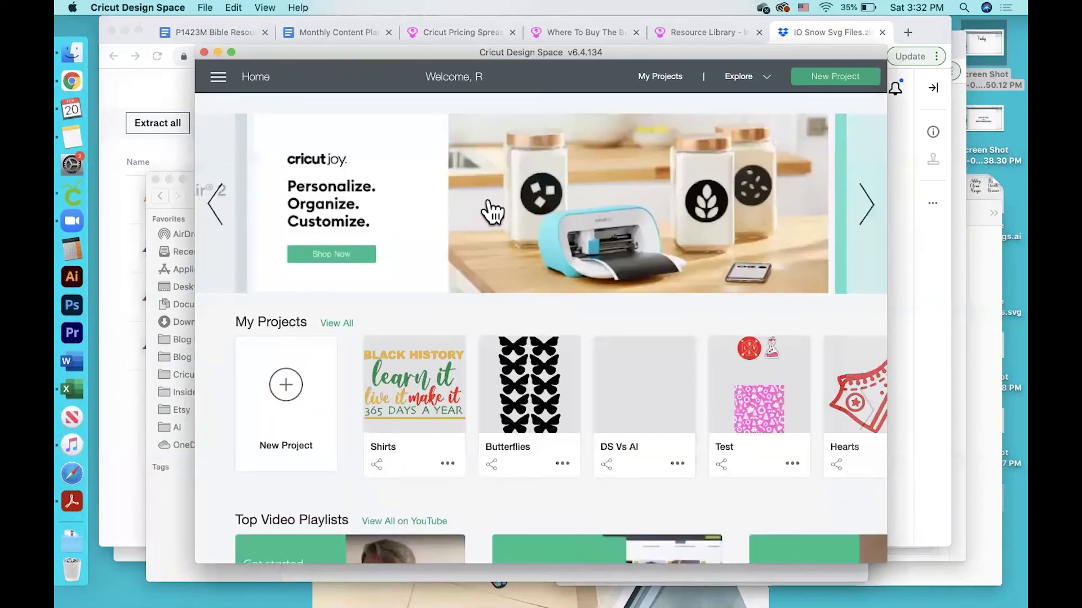
pyautogui.moveTo(340, 56); pyautogui.dragTo(340, 56)
pyautogui.doubleClick(340, 56)
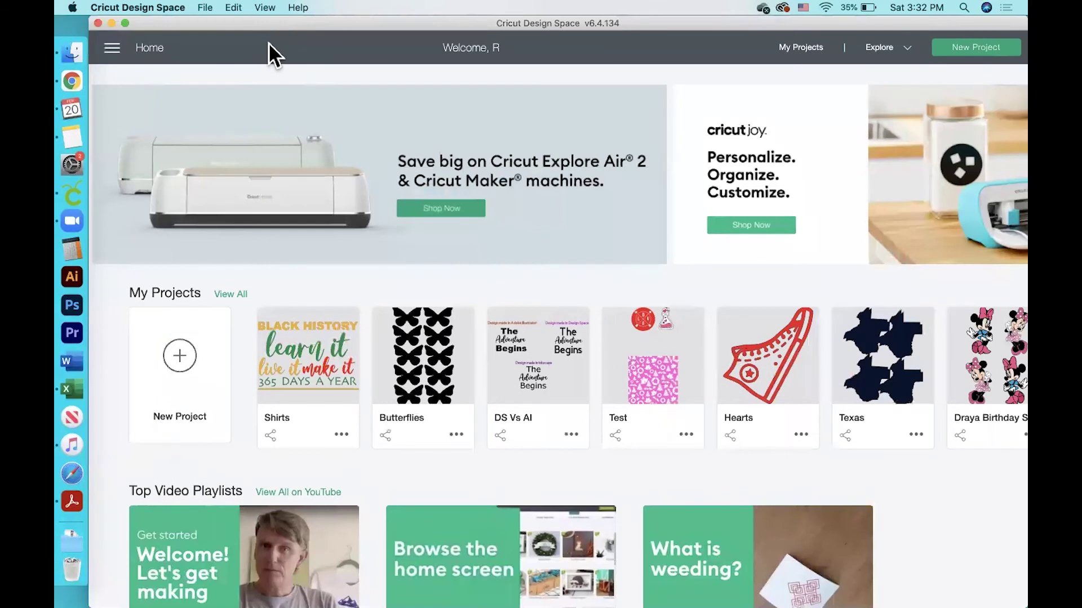
# Start a new blank project and begin an image upload from the computer.
pyautogui.click(183, 387)
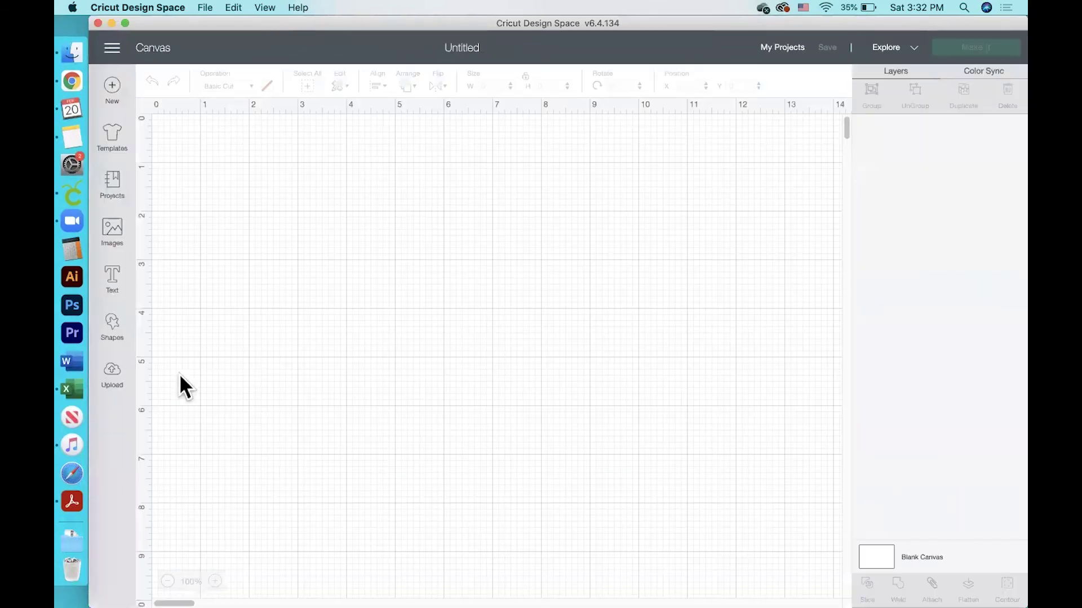
pyautogui.click(114, 377)
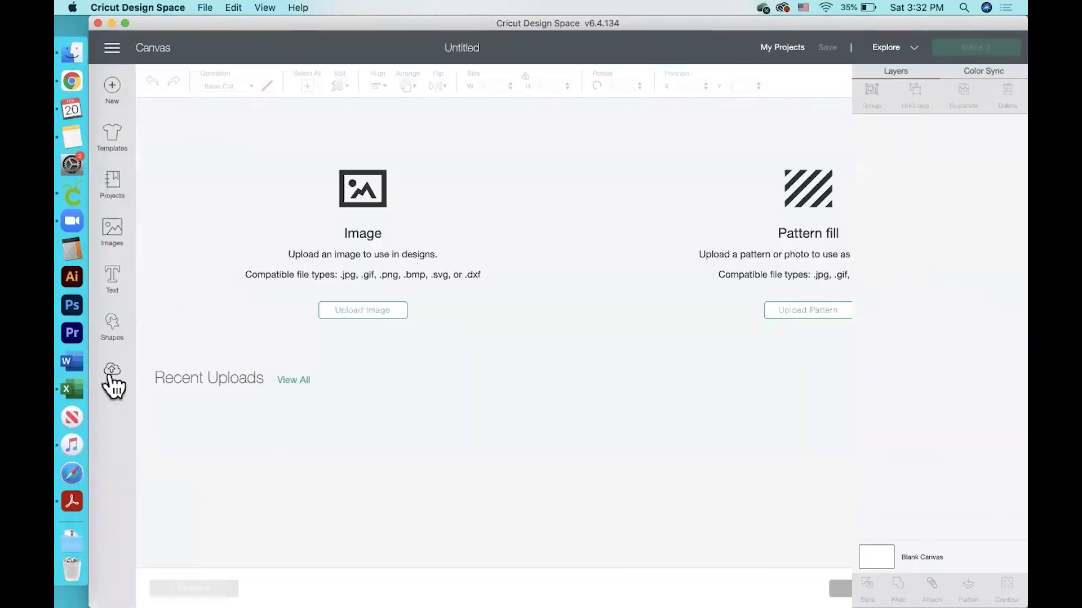
pyautogui.click(394, 313)
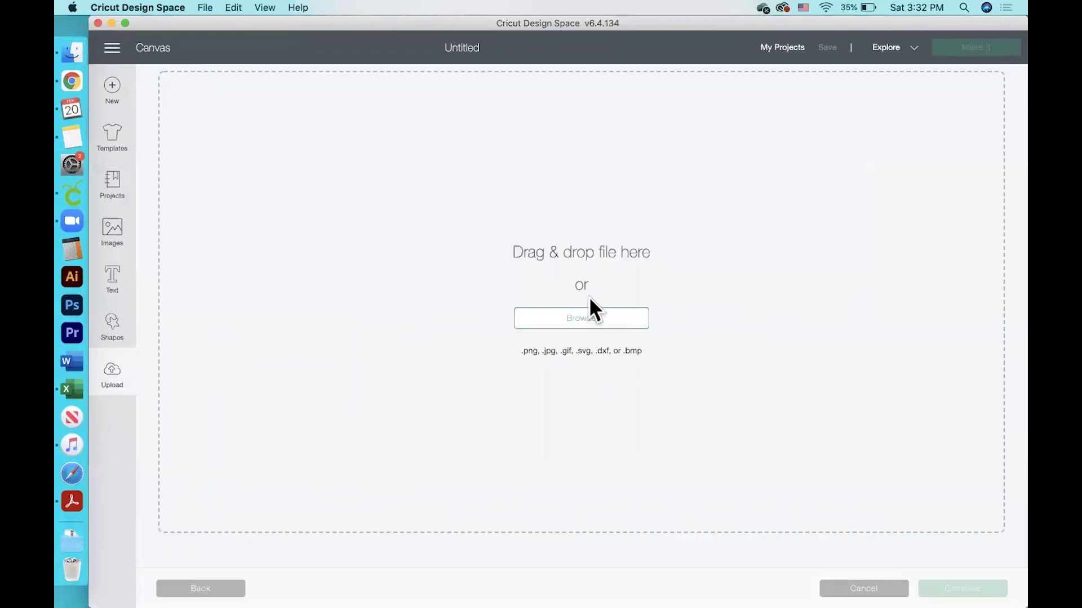
pyautogui.click(583, 320)
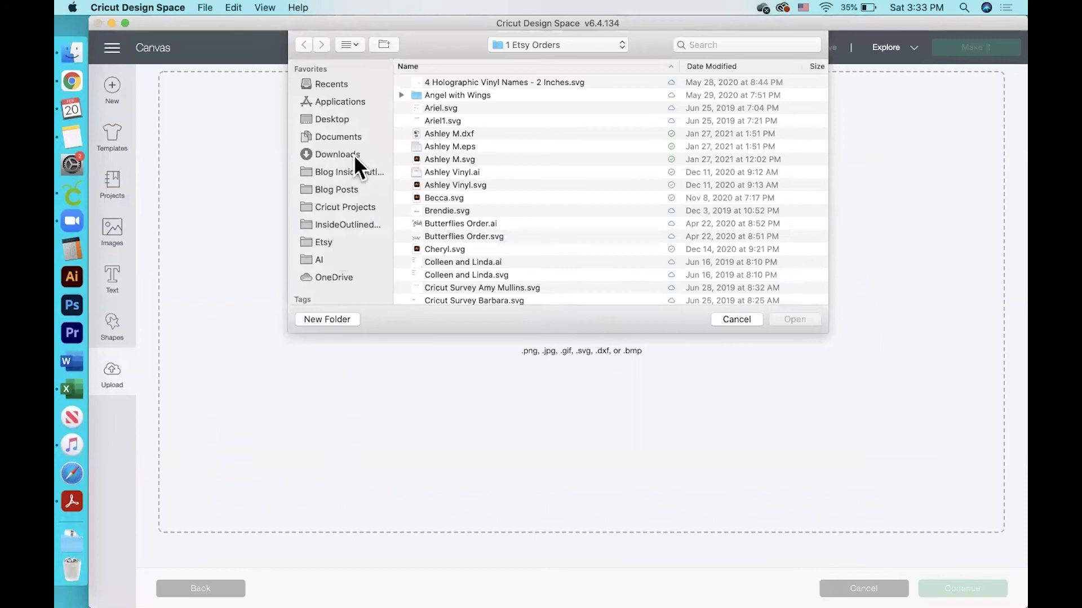
# Upload Snow Svg Files.svg from Downloads > IO Snow Svg Files.
pyautogui.click(335, 153)
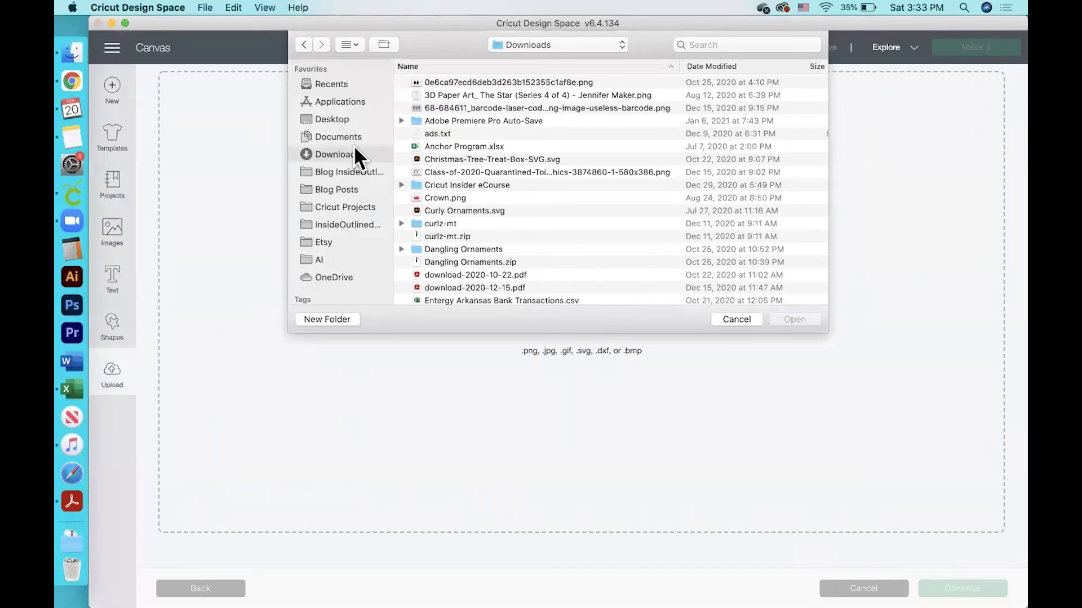
pyautogui.click(716, 65)
pyautogui.doubleClick(477, 94)
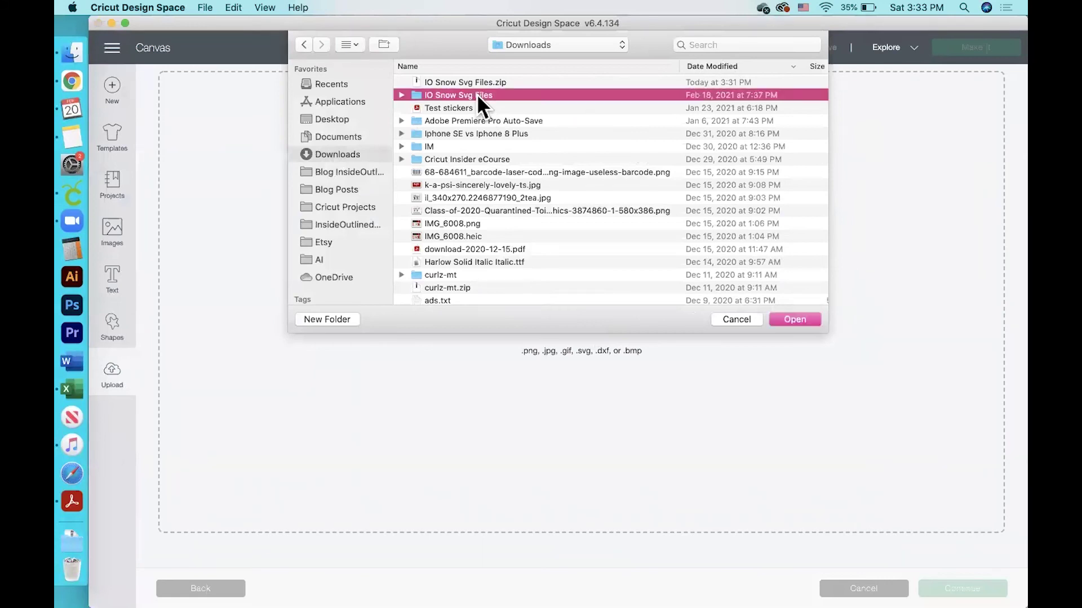
pyautogui.click(488, 109)
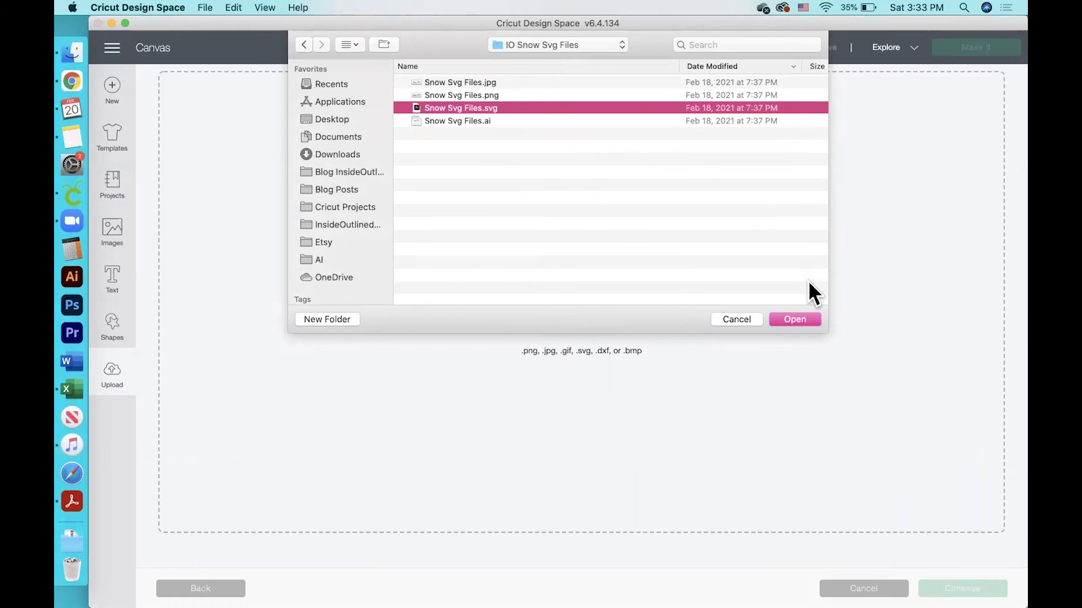
pyautogui.click(795, 320)
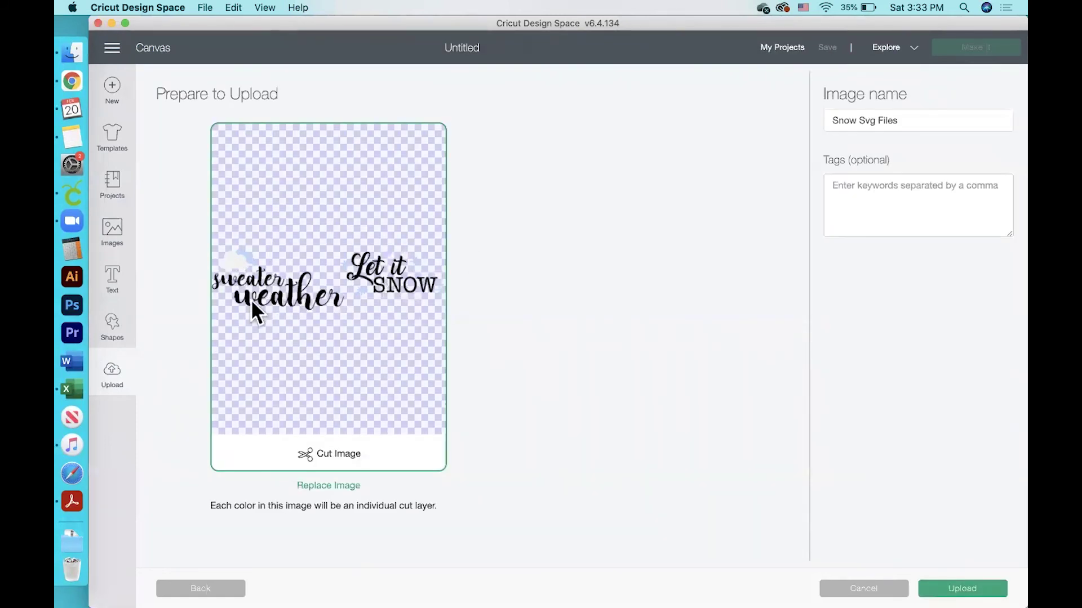
pyautogui.click(922, 586)
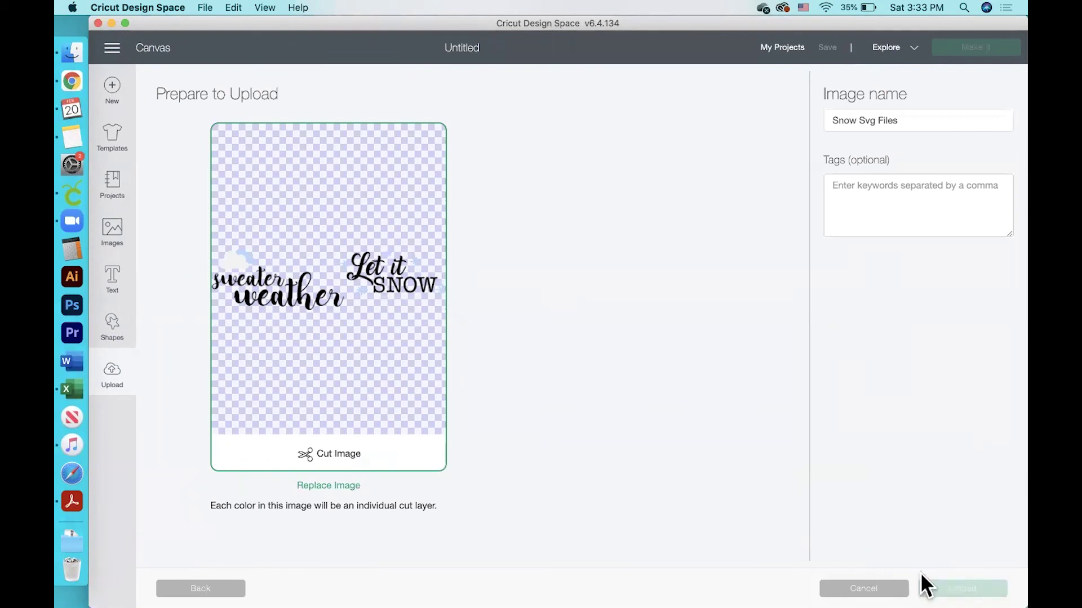
# Insert the uploaded snow design onto the canvas and enlarge it.
pyautogui.click(209, 457)
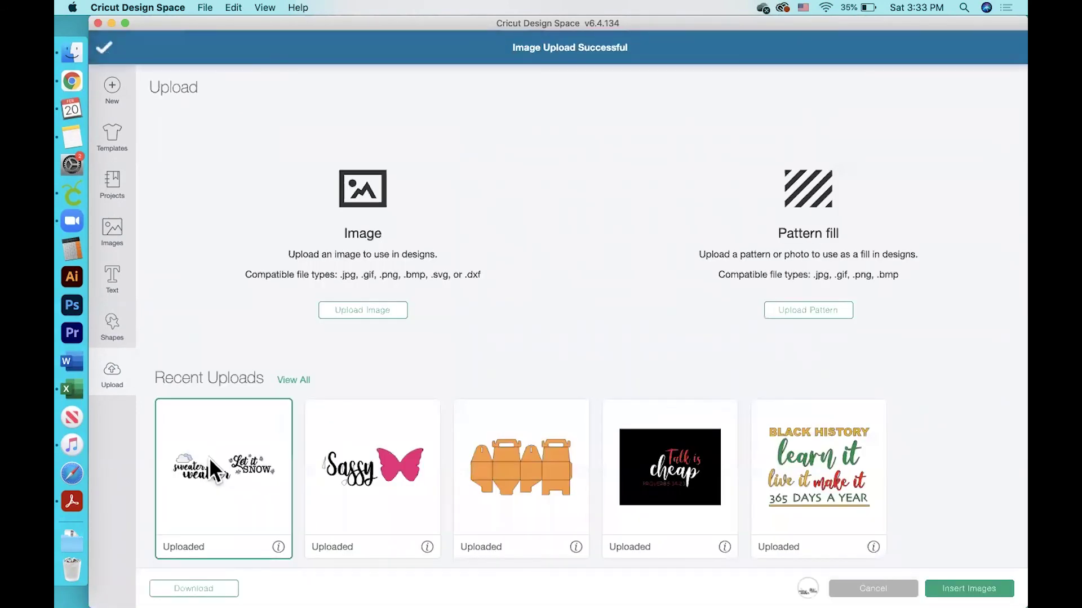
pyautogui.click(969, 588)
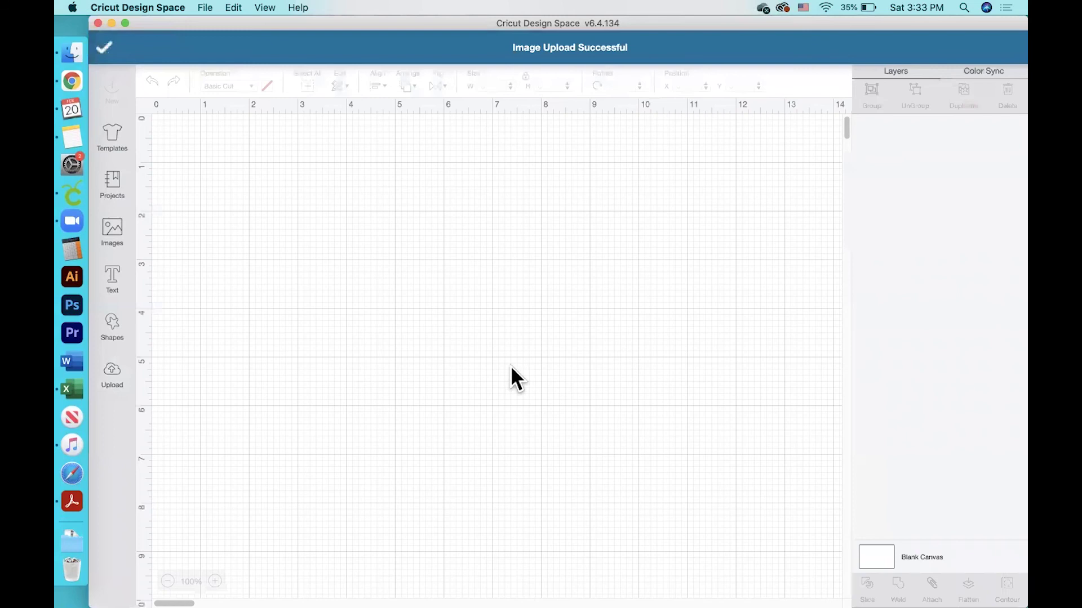
pyautogui.moveTo(370, 290); pyautogui.dragTo(382, 257)
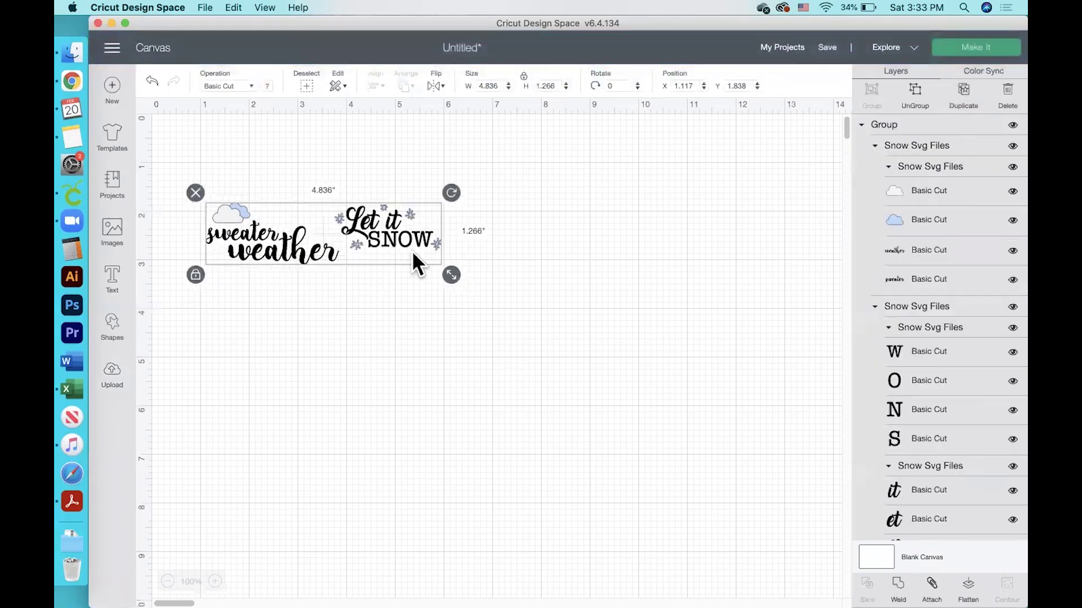
pyautogui.moveTo(457, 274); pyautogui.dragTo(626, 355)
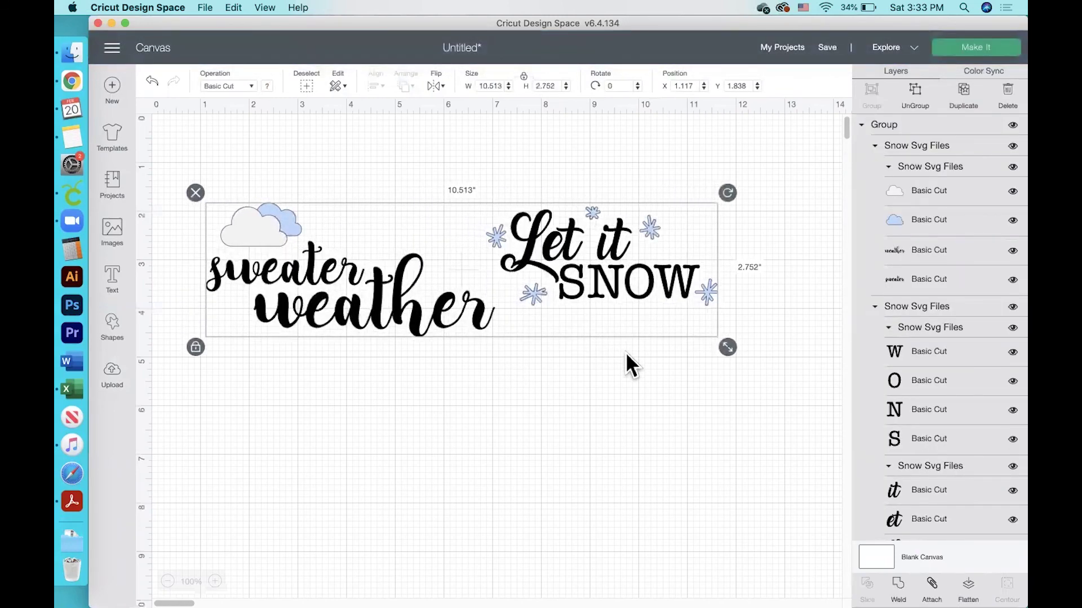
# Ungroup the design and move Let it SNOW apart from sweater weather.
pyautogui.click(915, 89)
pyautogui.click(617, 239)
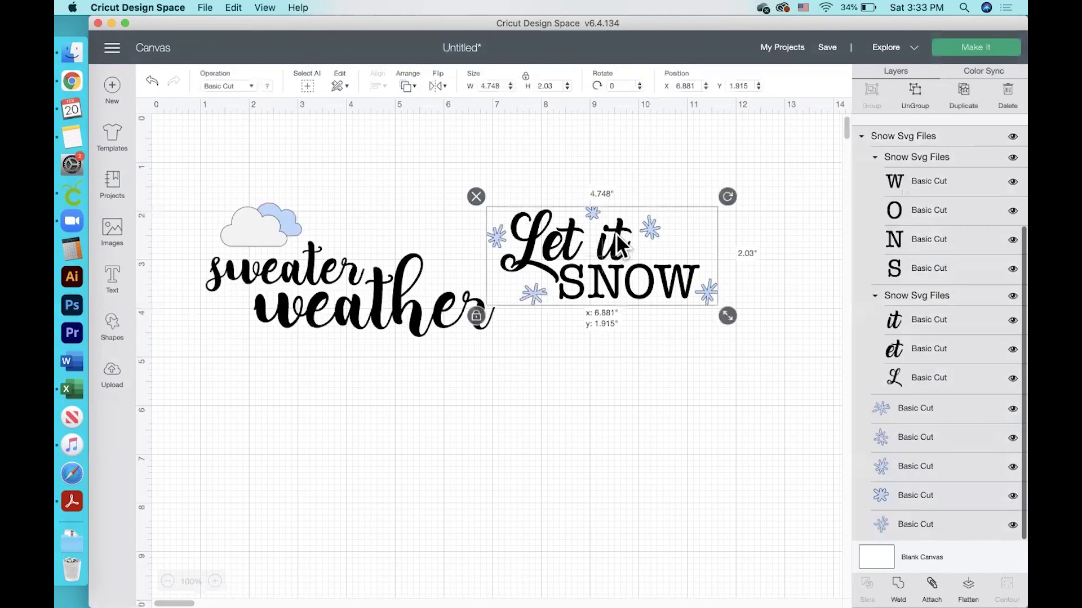
pyautogui.moveTo(617, 239); pyautogui.dragTo(694, 169)
pyautogui.moveTo(403, 337)
pyautogui.mouseDown()
pyautogui.moveTo(397, 373)
pyautogui.moveTo(399, 326)
pyautogui.mouseUp()
pyautogui.moveTo(688, 204); pyautogui.dragTo(645, 248)
pyautogui.click(599, 404)
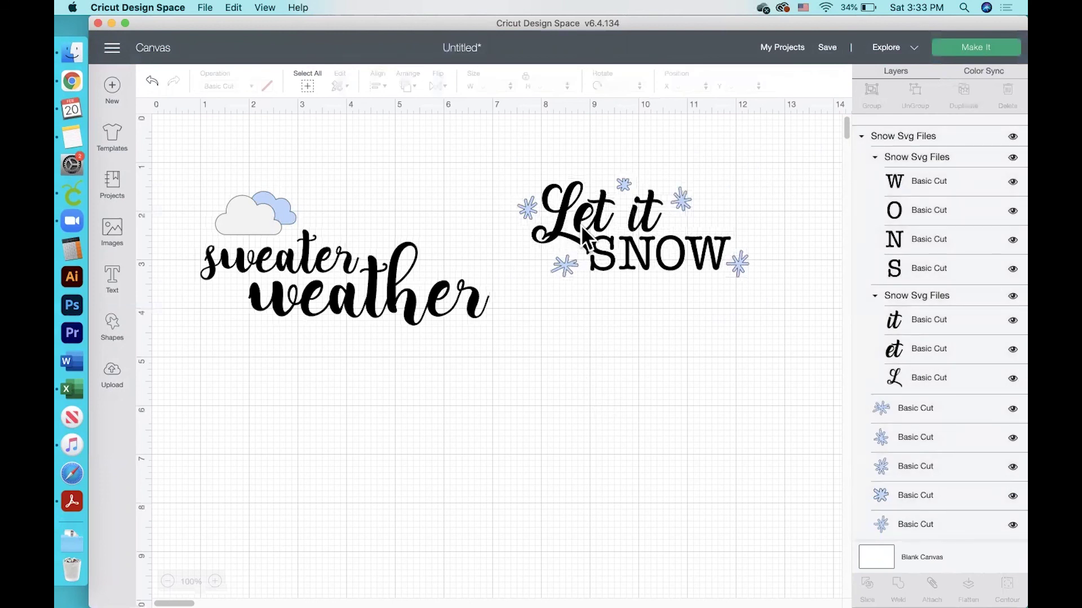
pyautogui.click(606, 251)
pyautogui.click(631, 351)
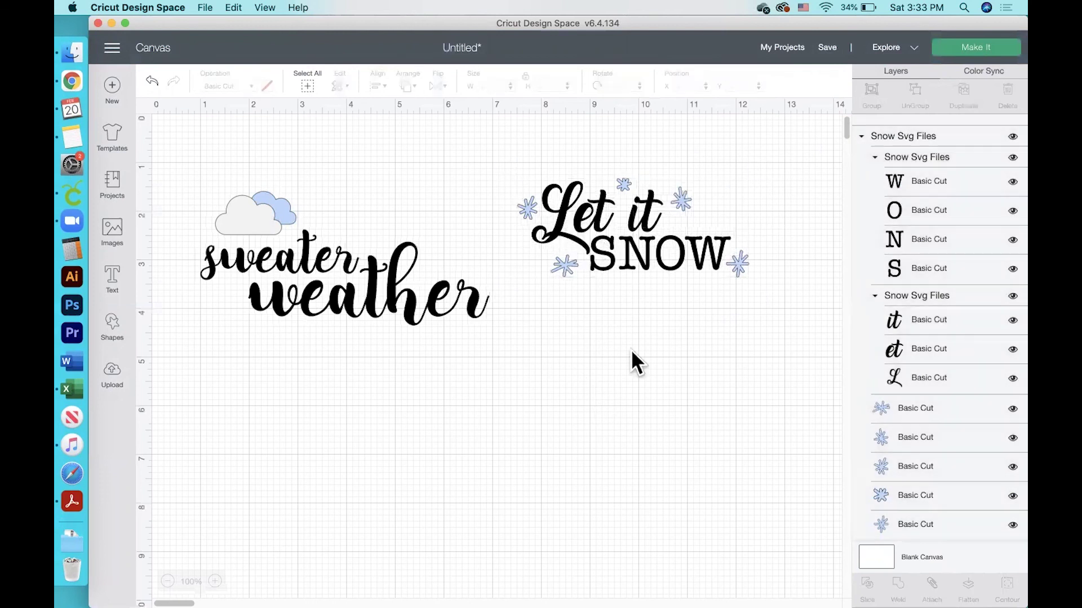